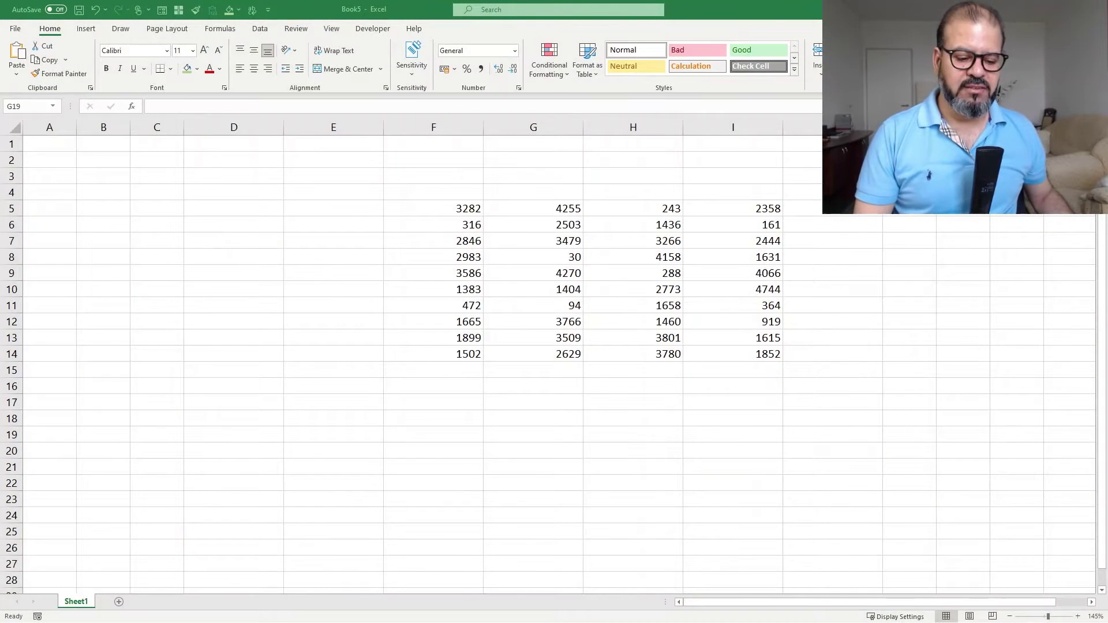
Select cell E5 and insert the Cartoon People icon of a man holding a blank sign
click(432, 224)
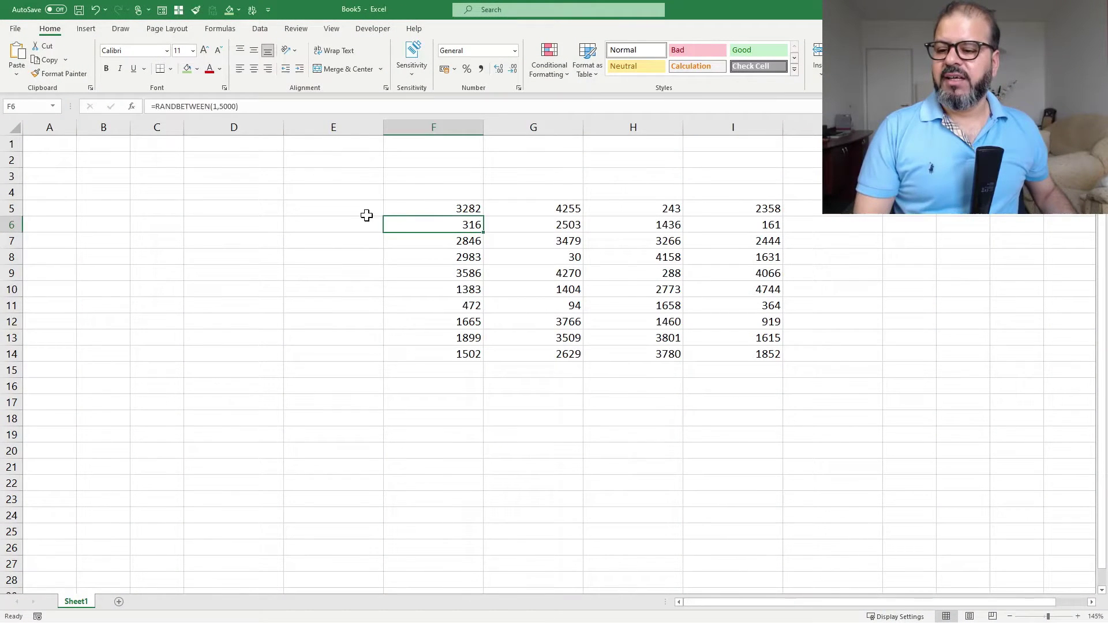
click(334, 208)
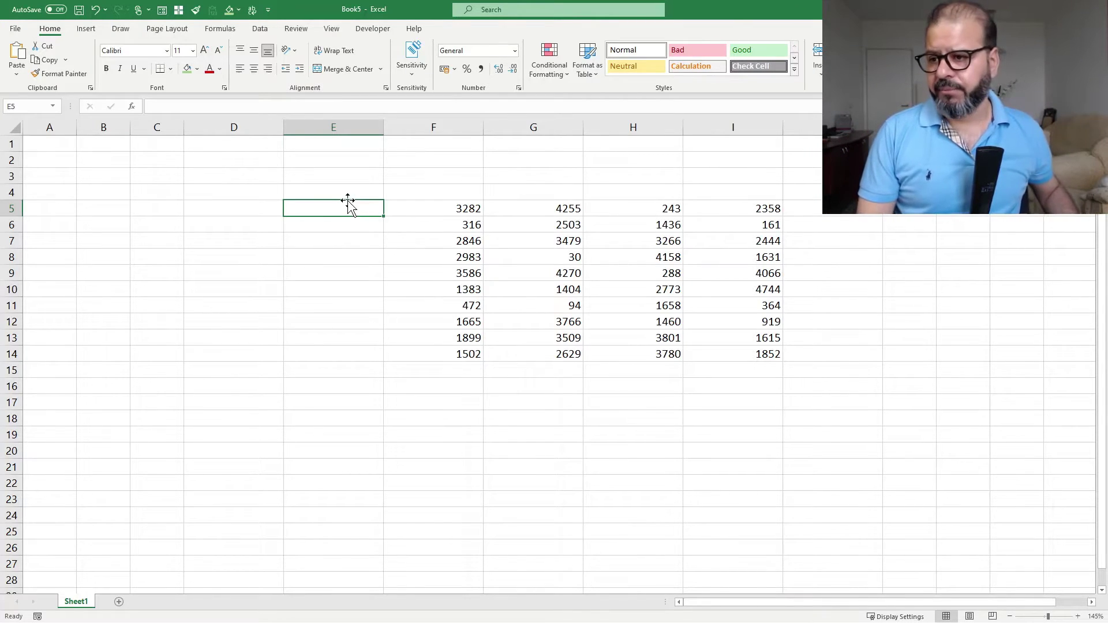
click(87, 29)
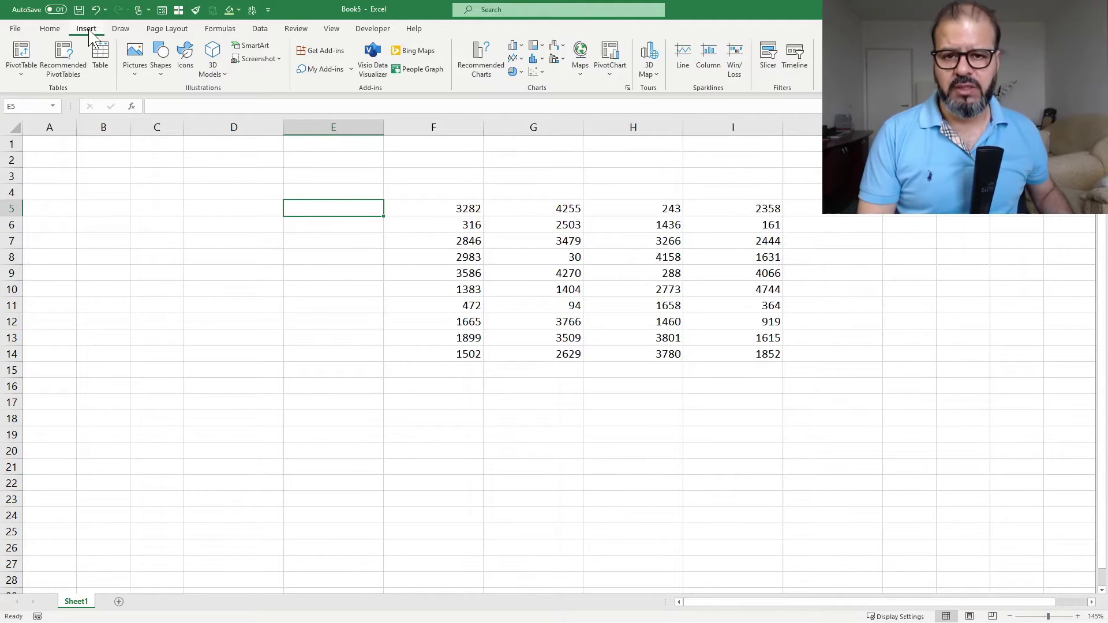
click(185, 56)
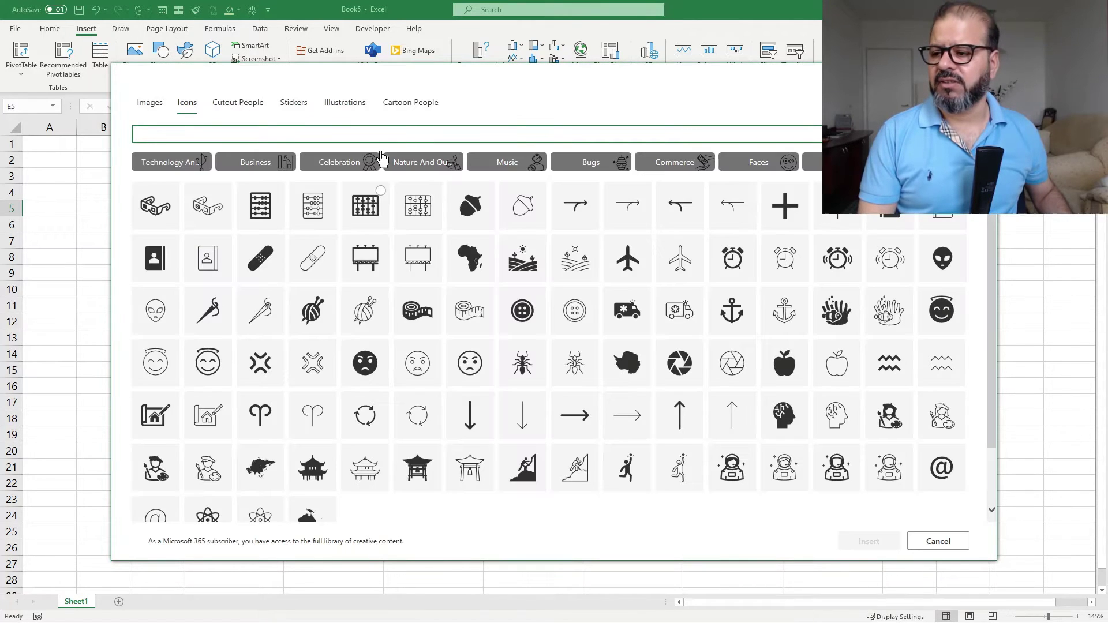
click(412, 102)
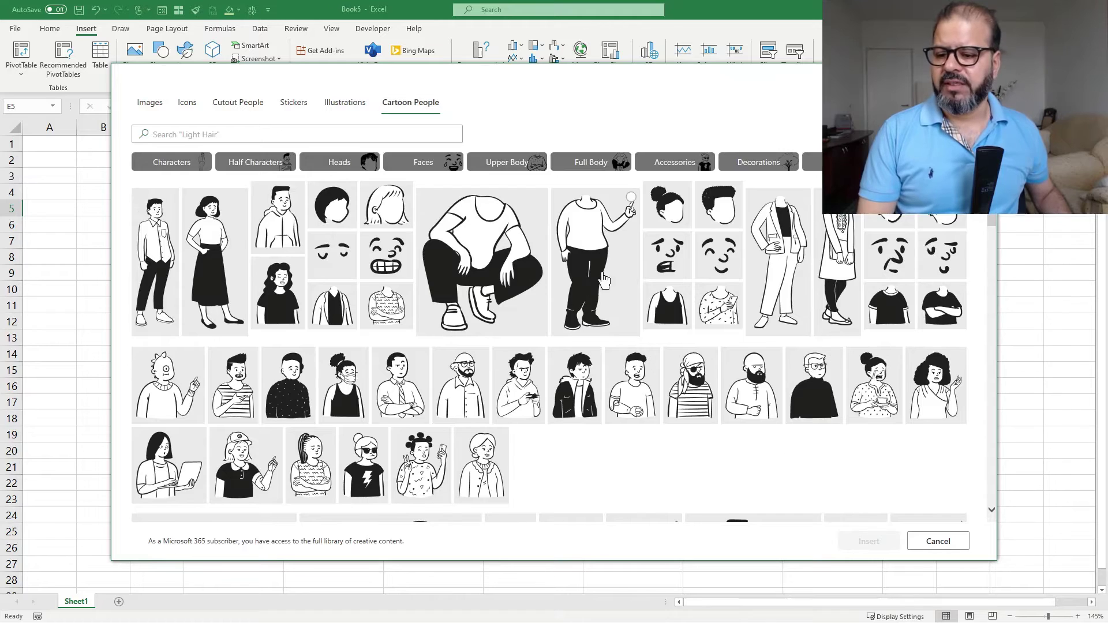
scroll(604, 280, down, 5)
scroll(603, 280, down, 2)
scroll(623, 286, up, 4)
scroll(656, 286, up, 1)
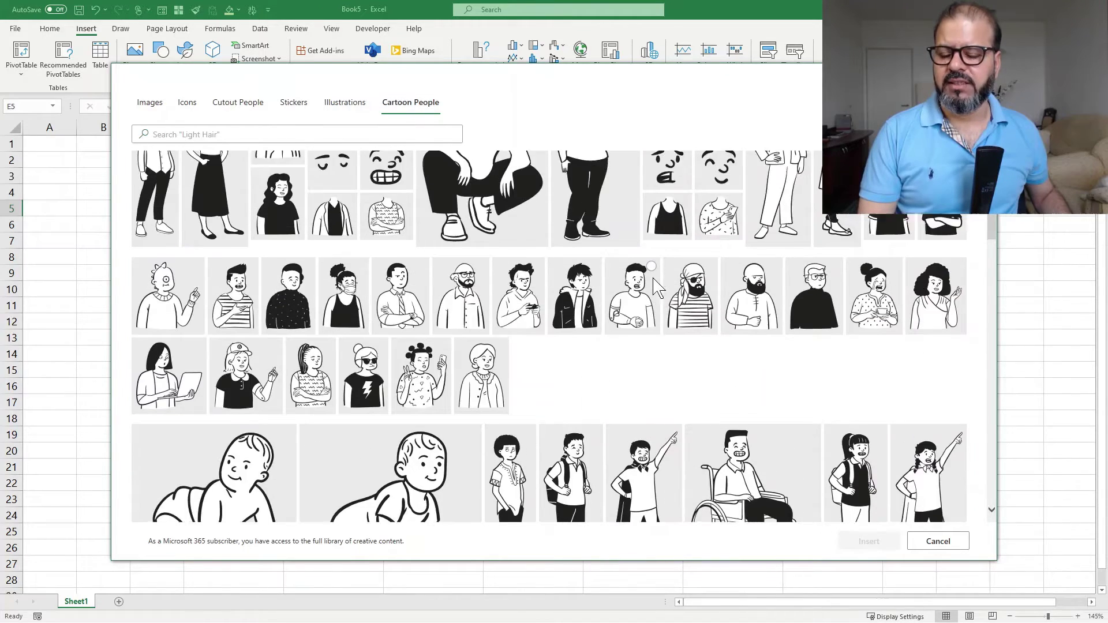
scroll(655, 285, up, 3)
scroll(655, 261, down, 3)
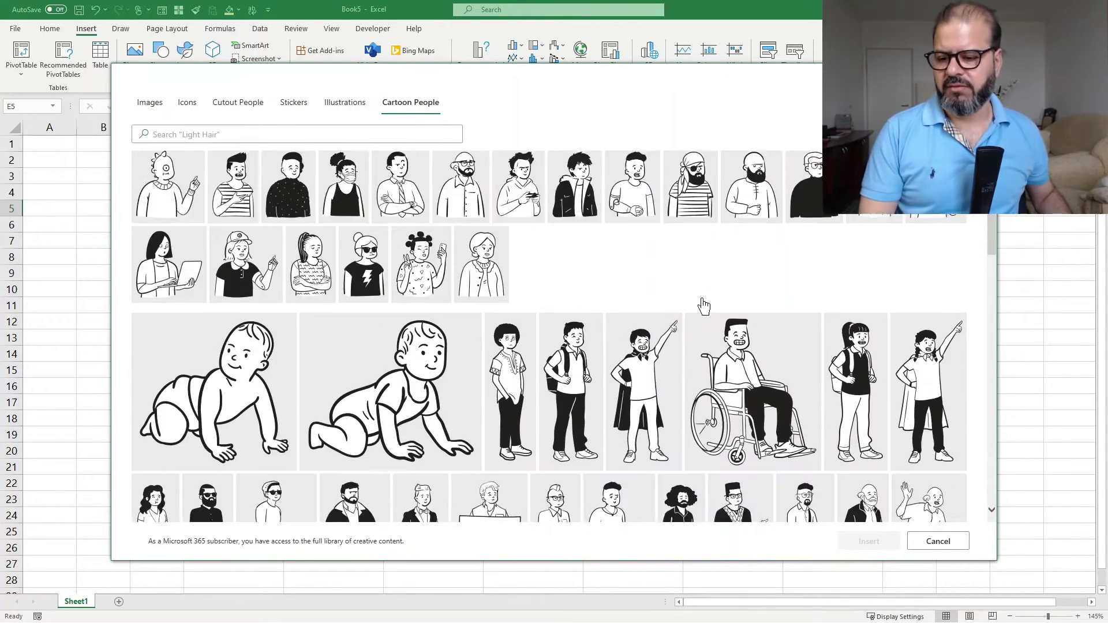
scroll(605, 259, down, 4)
scroll(537, 264, down, 3)
click(515, 249)
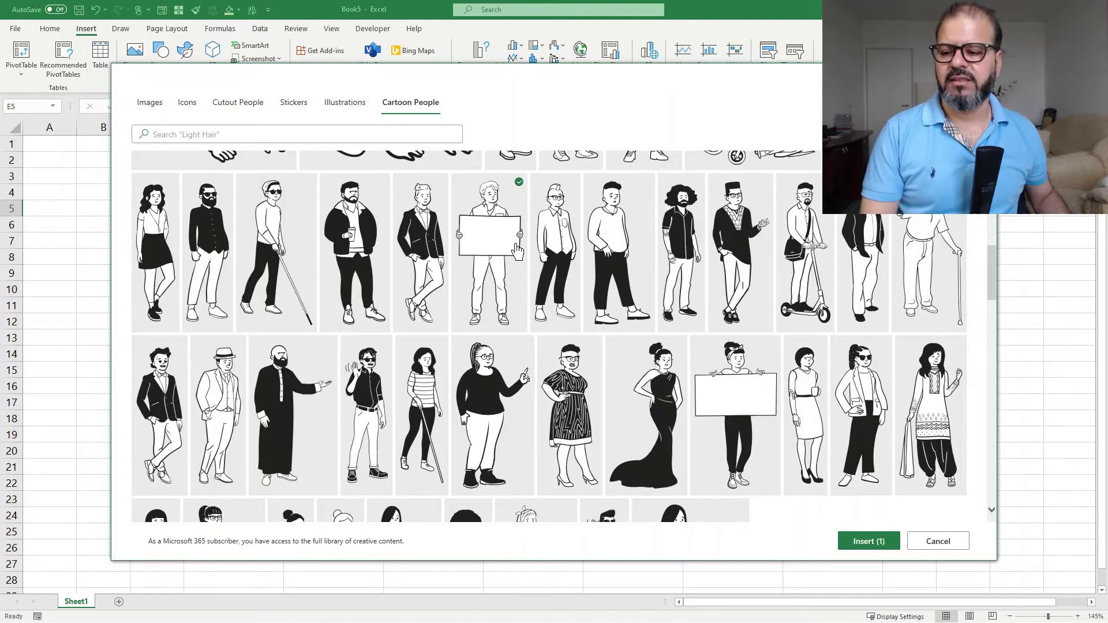
click(868, 542)
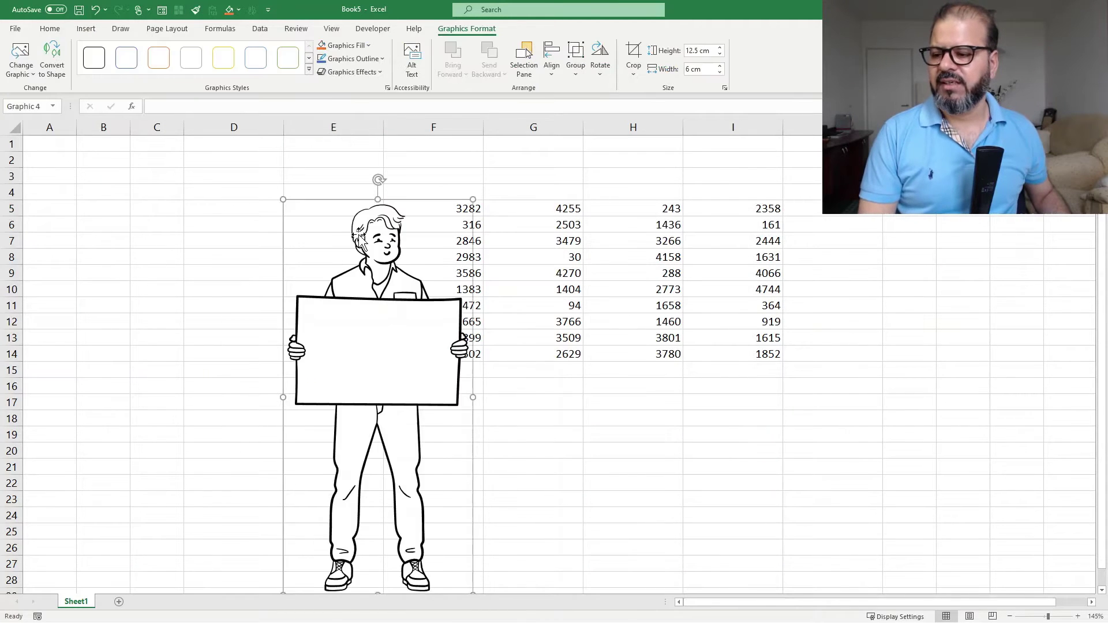
Resize the cartoon man smaller in two passes and position him in column E beside the data
drag(472, 200, 406, 340)
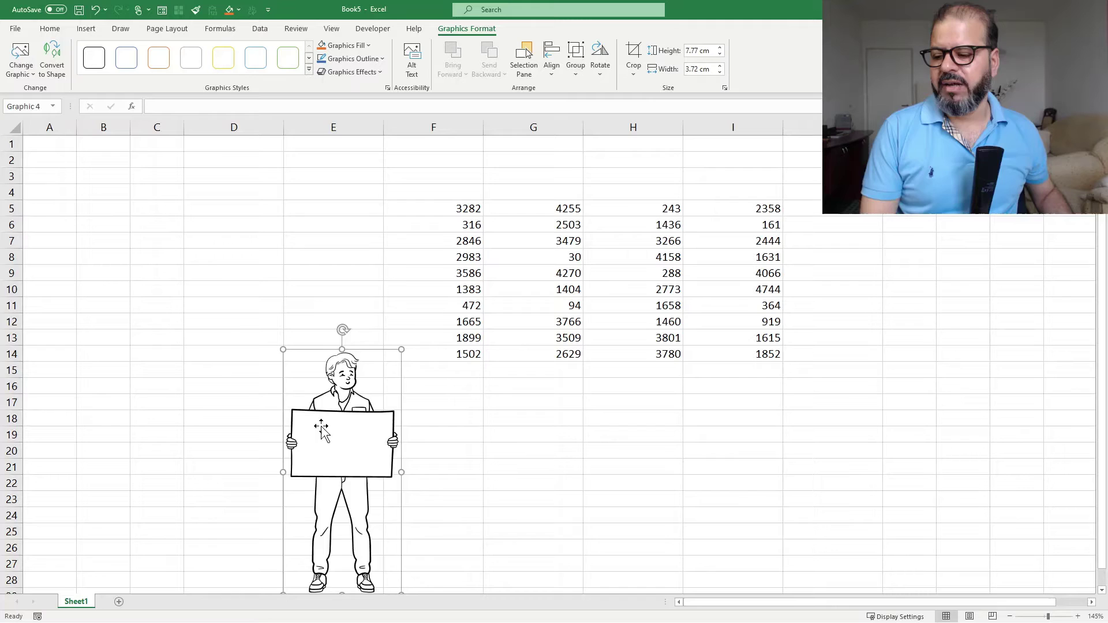
drag(338, 419, 337, 242)
drag(401, 167, 377, 199)
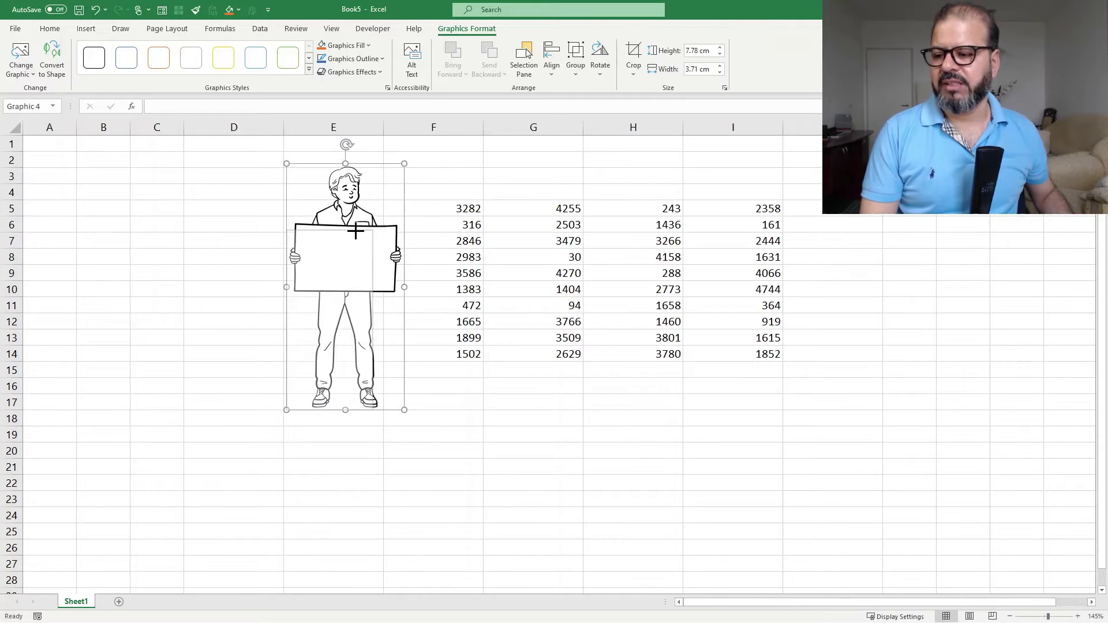
mouse_move(346, 260)
mouse_down()
mouse_move(336, 251)
mouse_move(357, 247)
mouse_up()
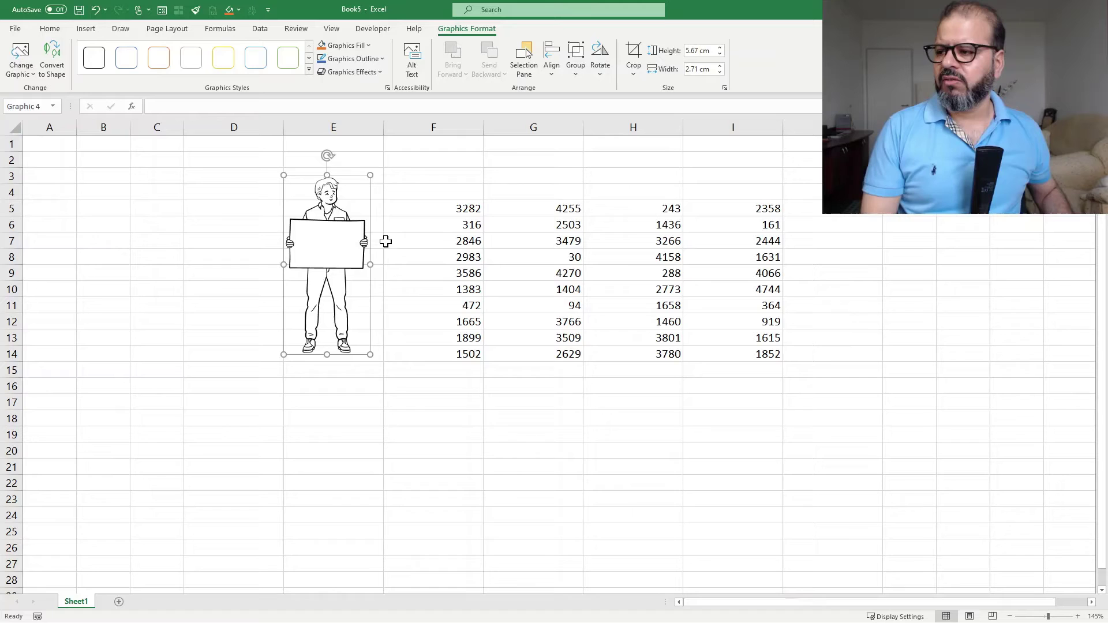
Insert the Cartoon People icon of a woman holding a blank sign
click(50, 28)
click(85, 29)
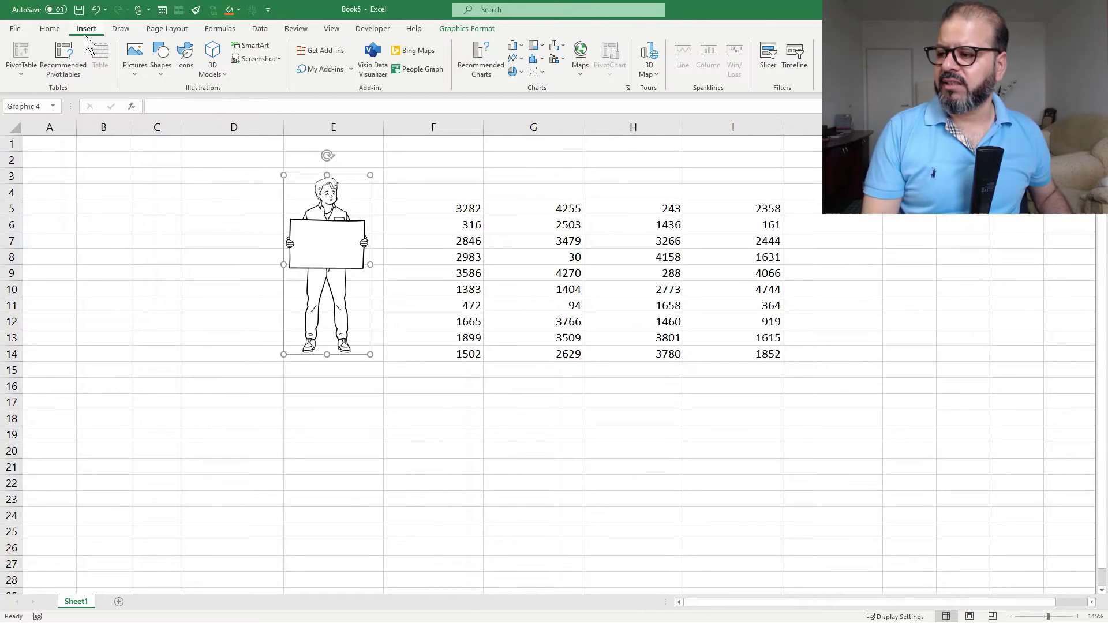
click(185, 56)
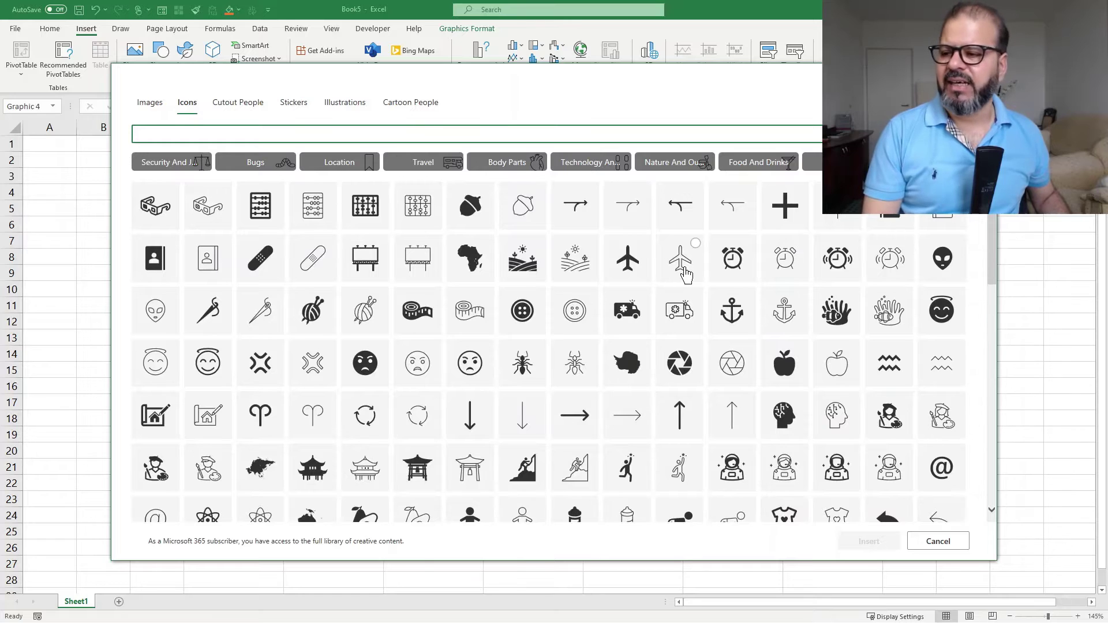
click(410, 103)
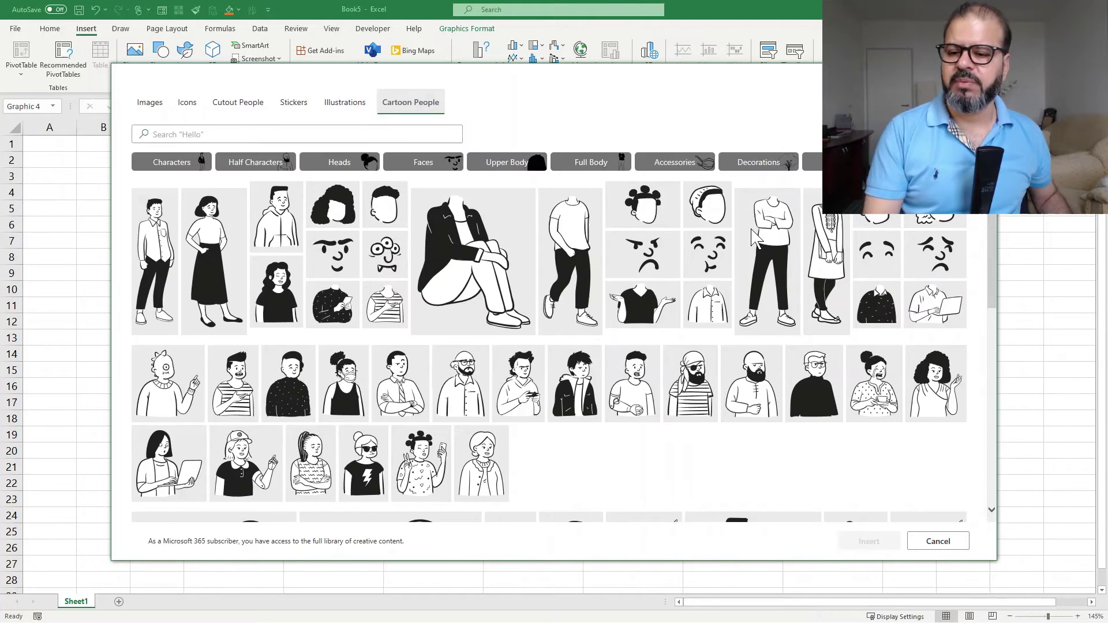
scroll(753, 236, down, 5)
scroll(754, 236, down, 5)
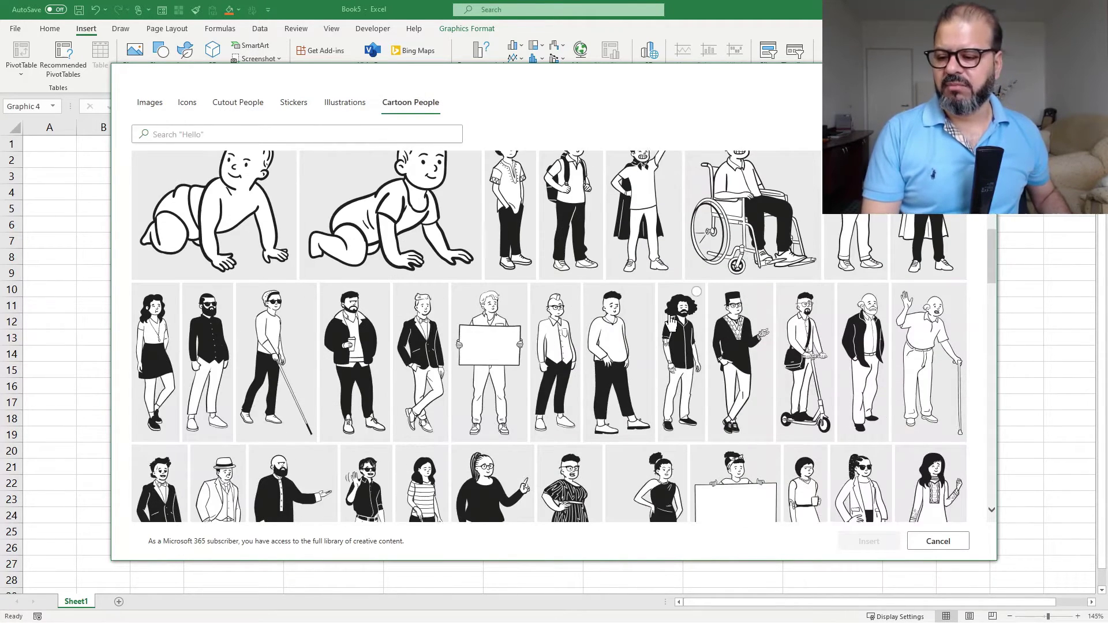
scroll(670, 323, down, 5)
click(738, 331)
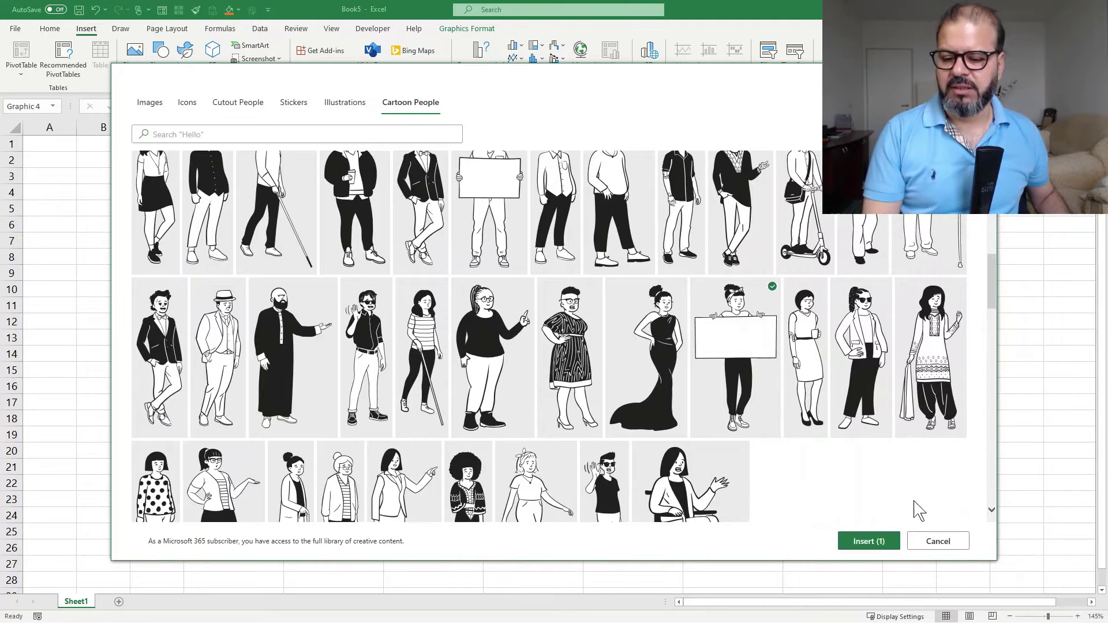
click(869, 541)
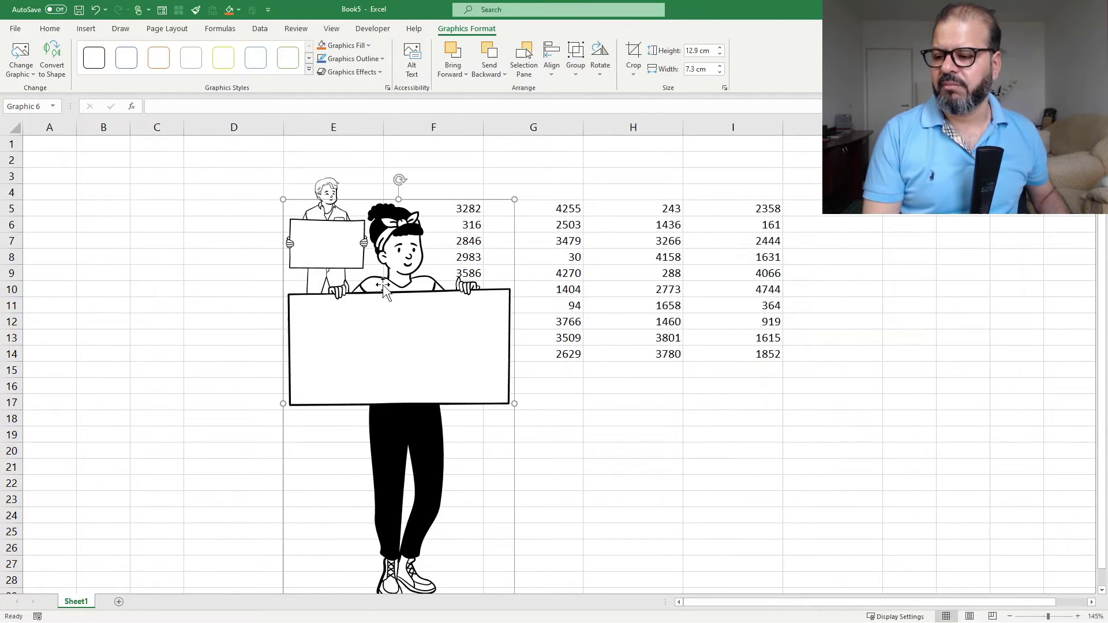
Resize the cartoon woman smaller and drag her to the top left across columns B–C
drag(514, 200, 433, 321)
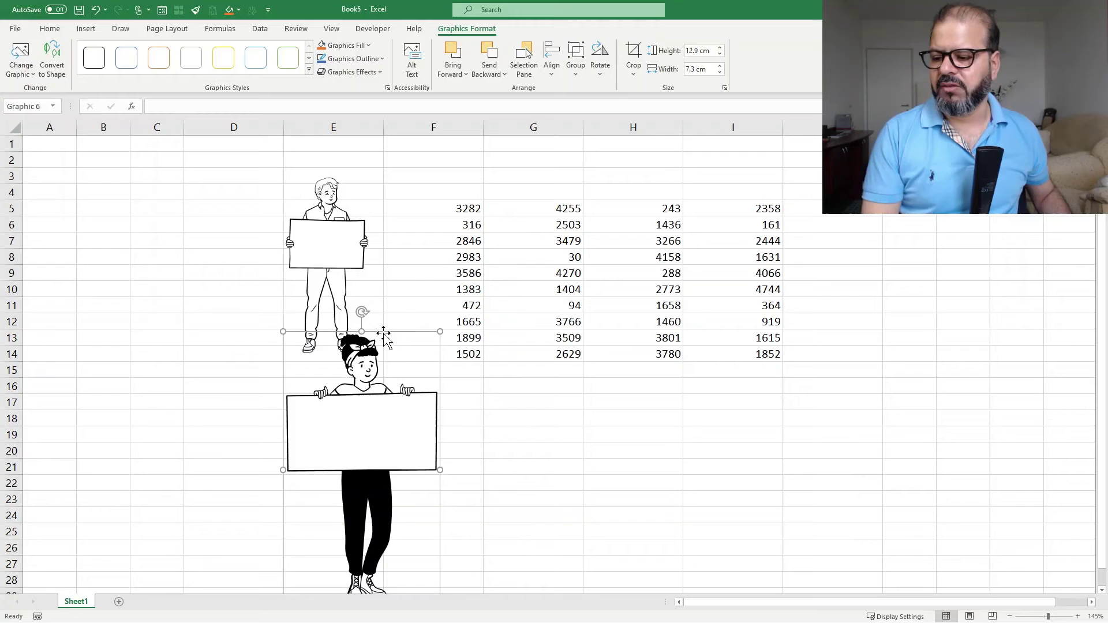
drag(364, 432, 152, 252)
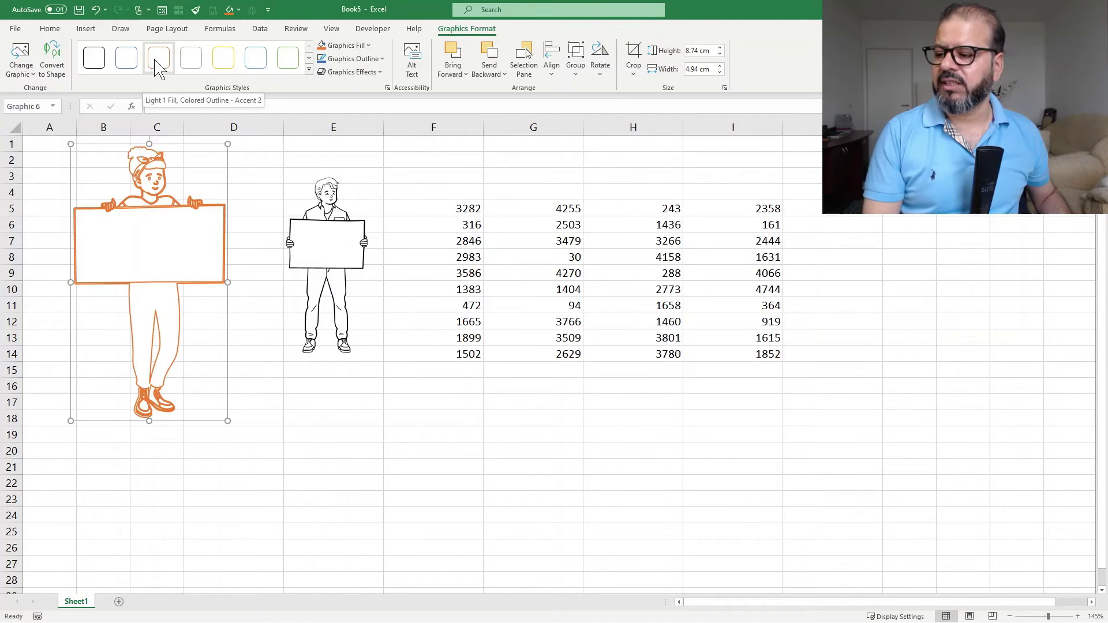
Apply the orange outline graphics style and a light yellow fill to the woman
click(309, 70)
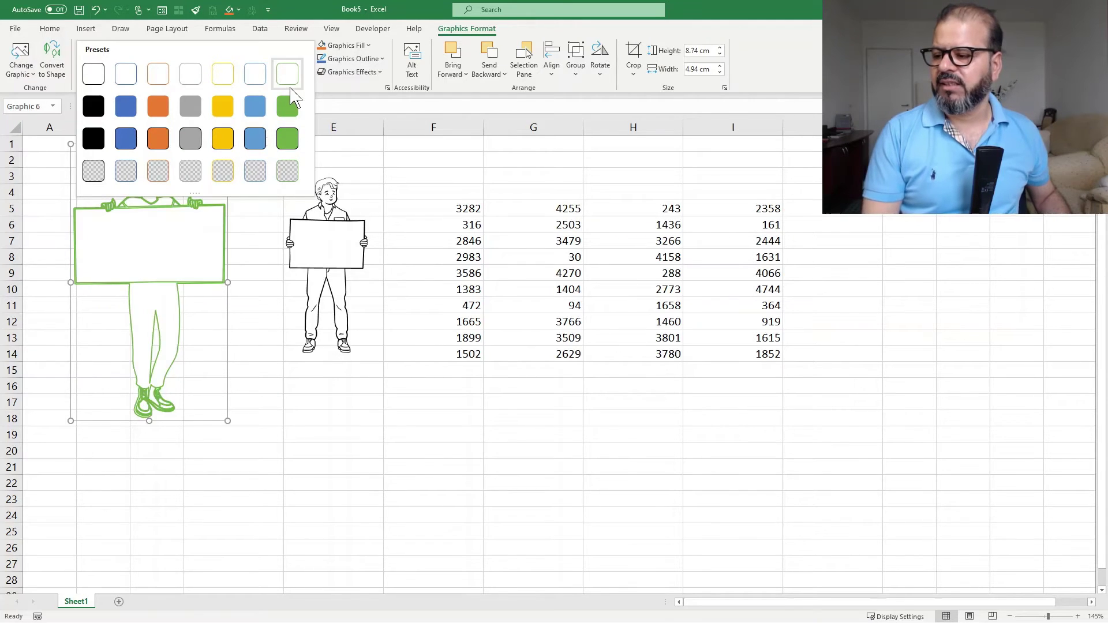
click(158, 75)
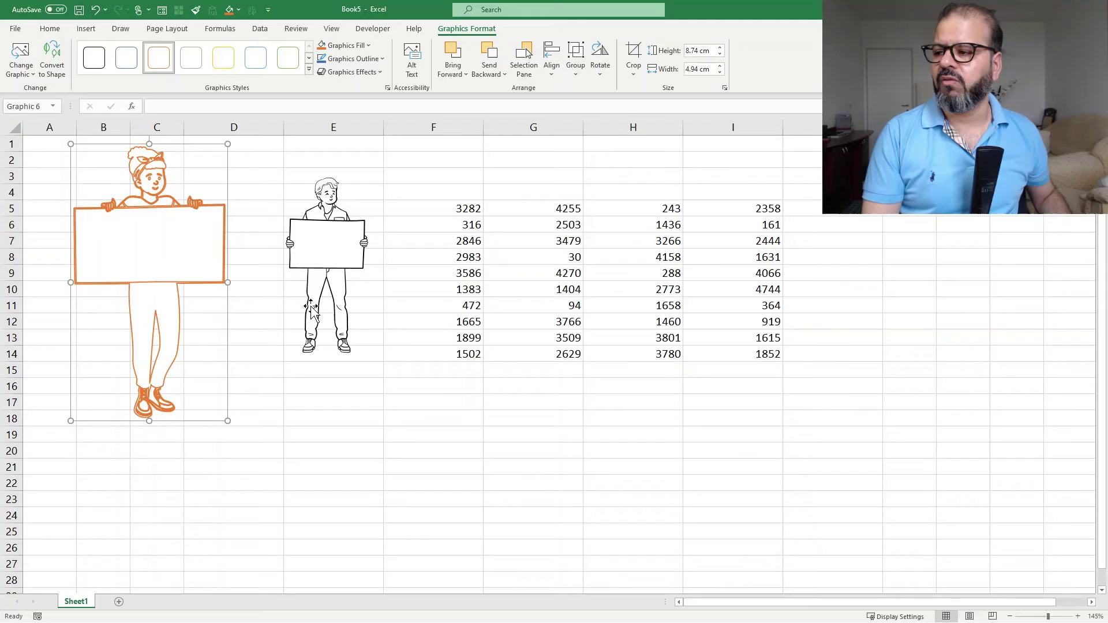
click(356, 47)
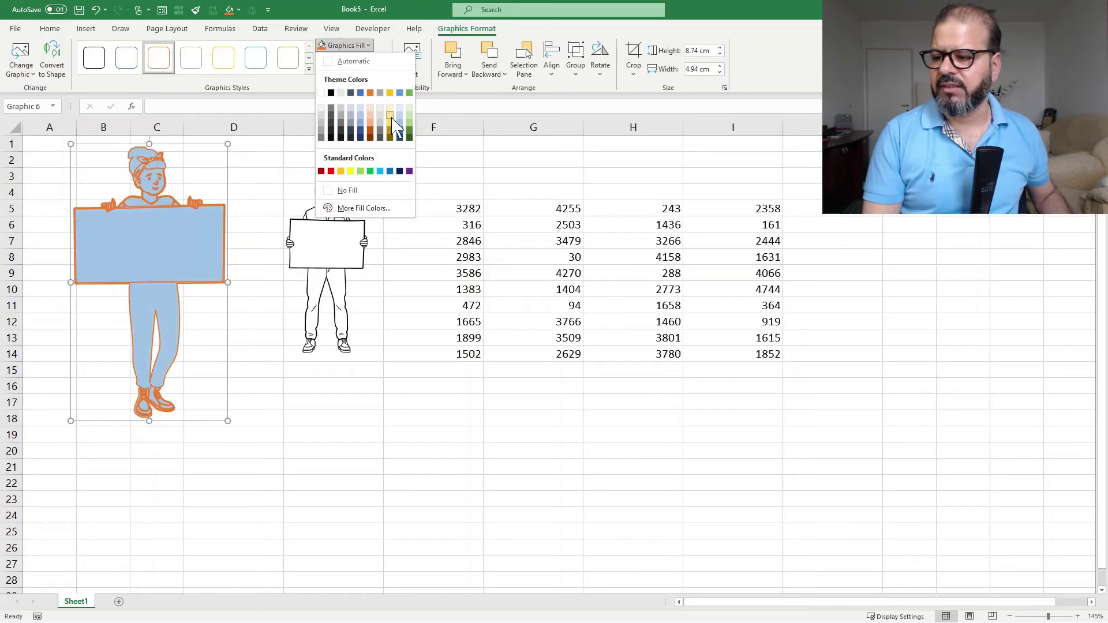
click(401, 132)
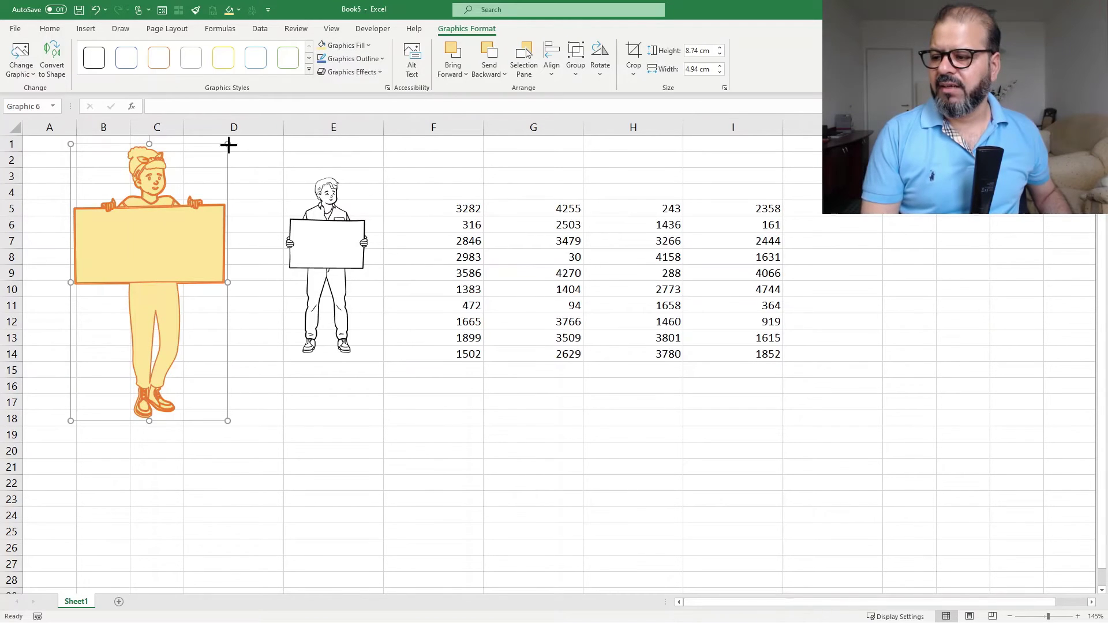
Shrink the woman, place her beside the man in columns C–D, and convert her to a shape
drag(228, 145, 187, 207)
mouse_move(143, 260)
mouse_down()
mouse_move(242, 204)
mouse_move(229, 214)
mouse_up()
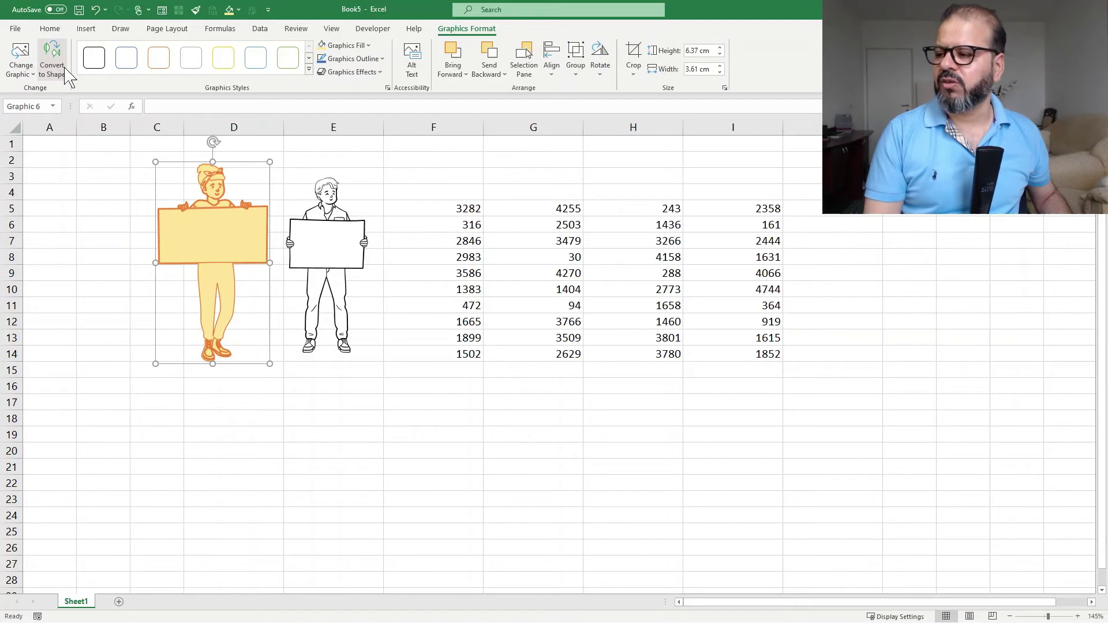
click(52, 61)
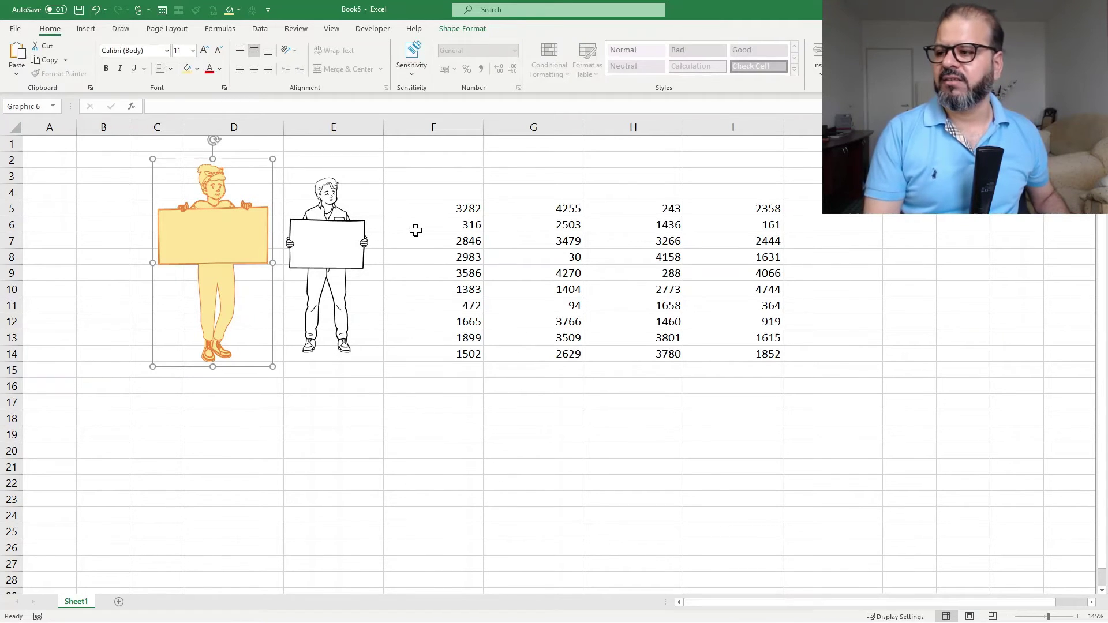
click(229, 245)
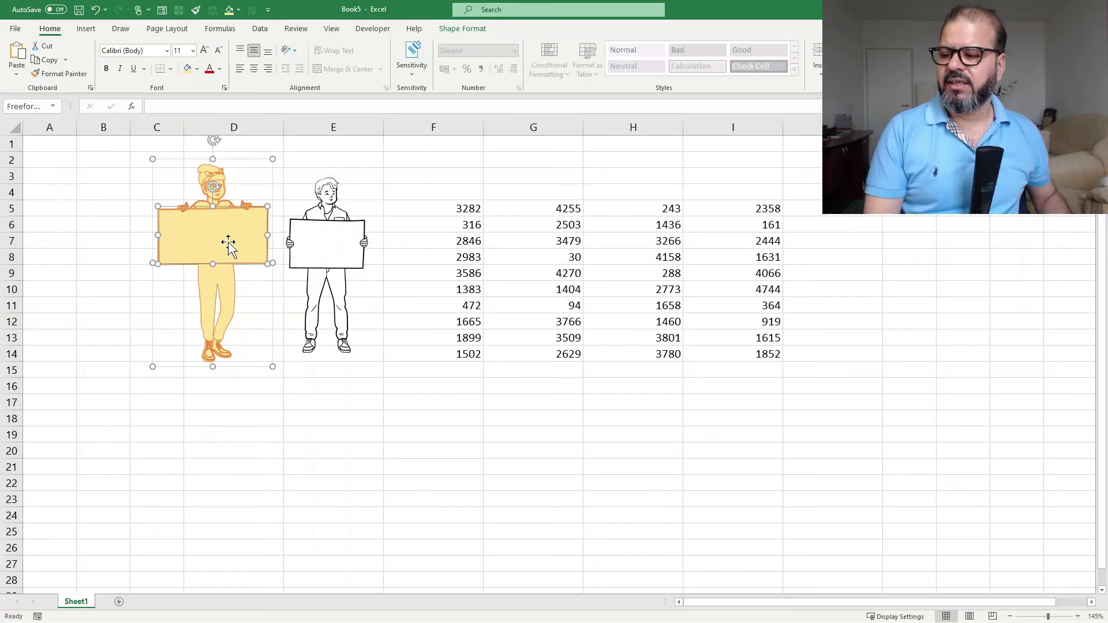
click(336, 401)
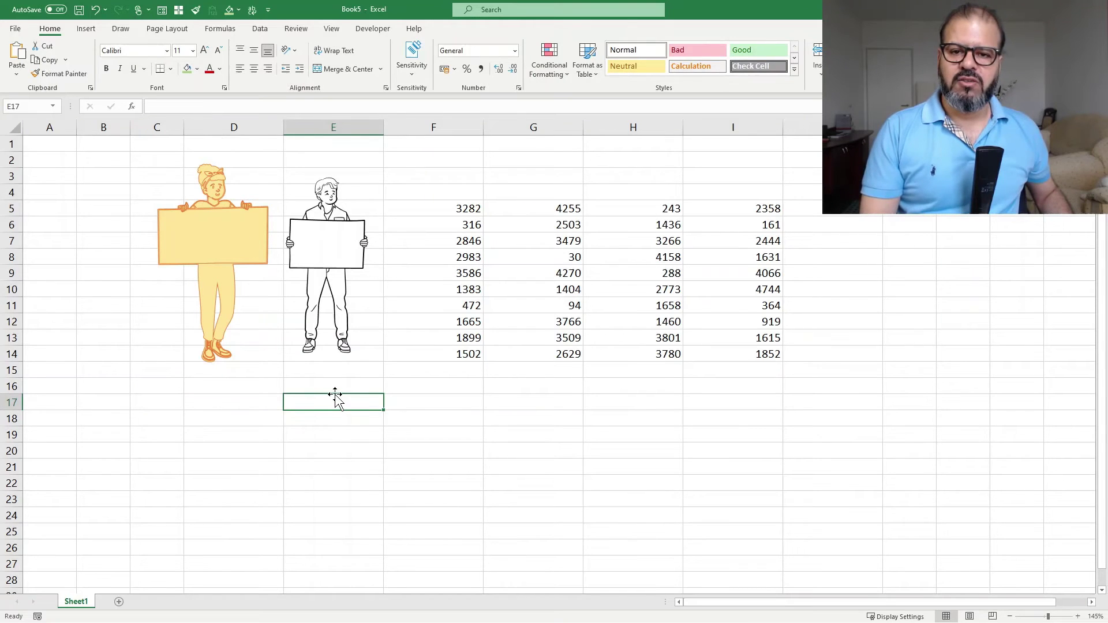